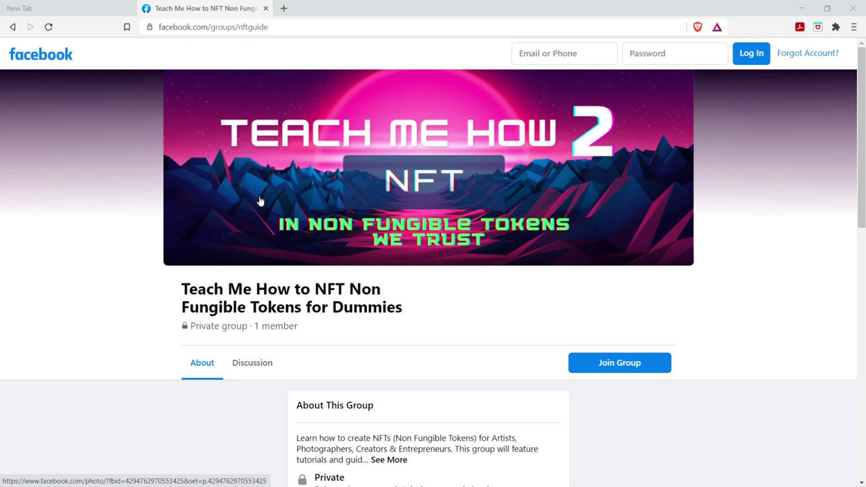
Highlight the Facebook group's title, and open wax.io in a new browser tab.
{"action": "left_click_drag", "start_coordinate": [181, 290], "coordinate": [403, 308]}
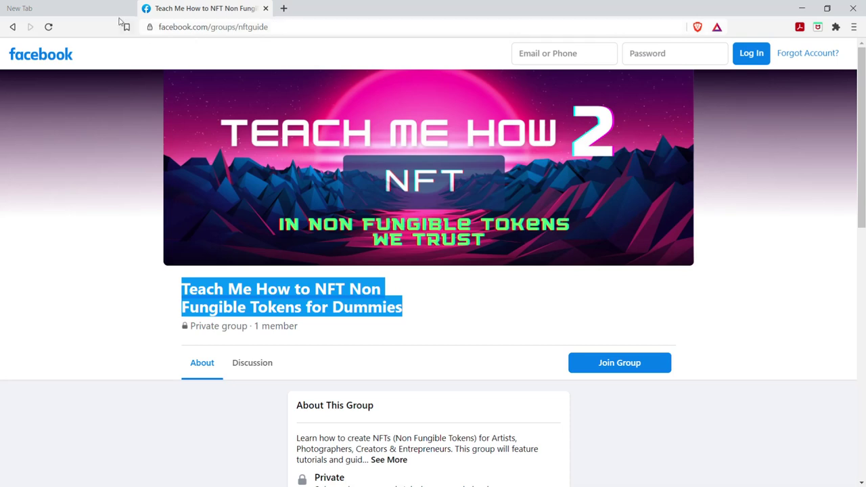
{"action": "left_click", "coordinate": [284, 8]}
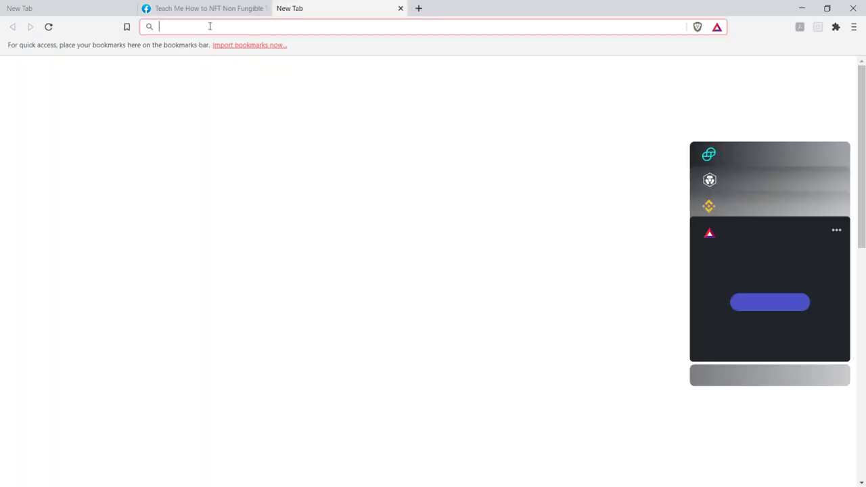
{"action": "type", "text": "w"}
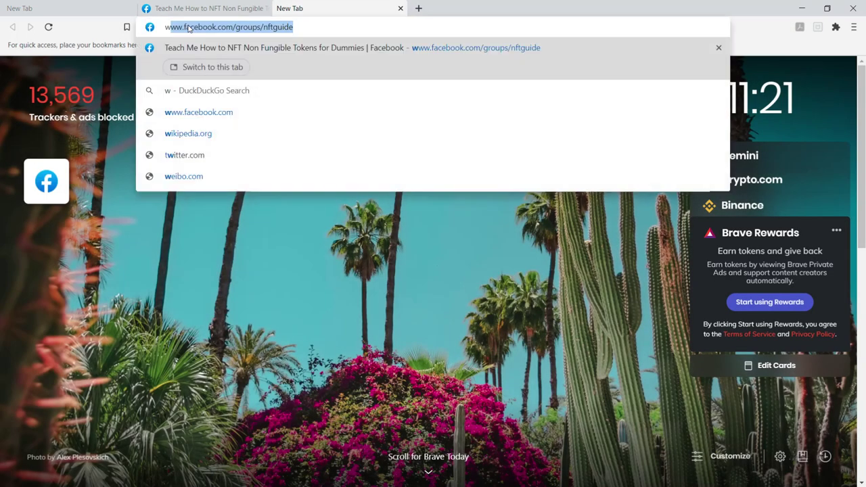
{"action": "type", "text": "ax.io"}
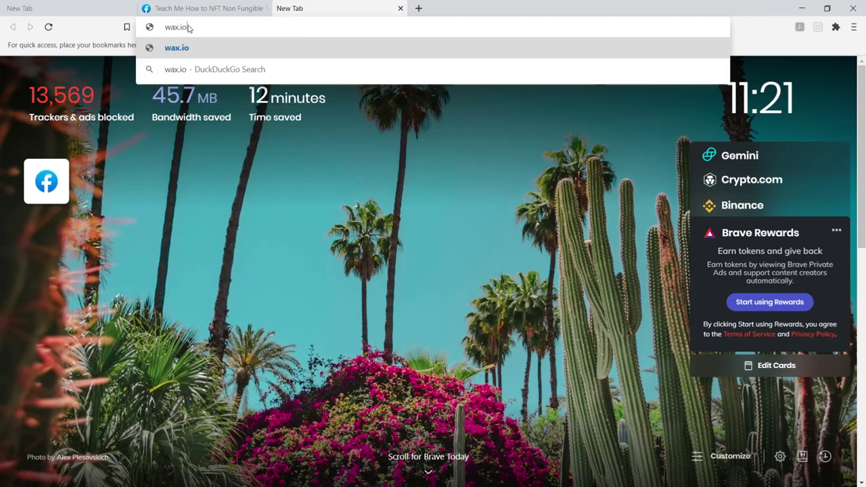
{"action": "key", "text": "Return"}
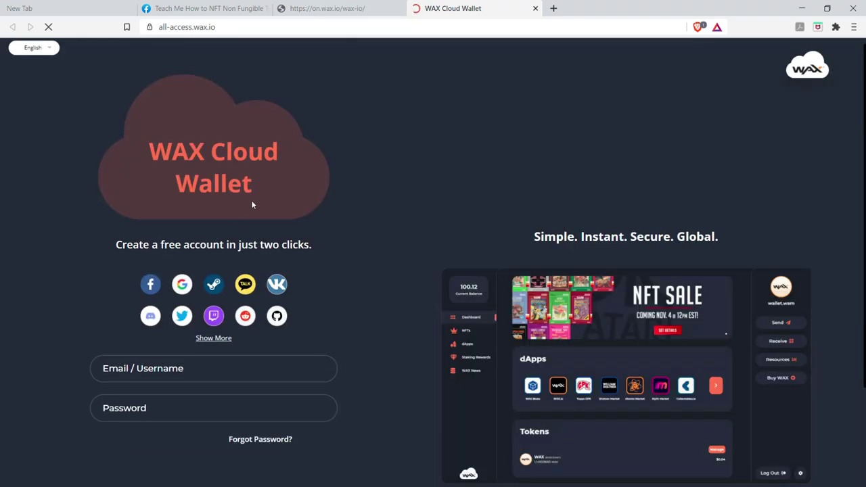
Select the email/username field in the WAX Cloud Wallet login form.
{"action": "scroll", "coordinate": [241, 223], "scroll_direction": "down", "scroll_amount": 2}
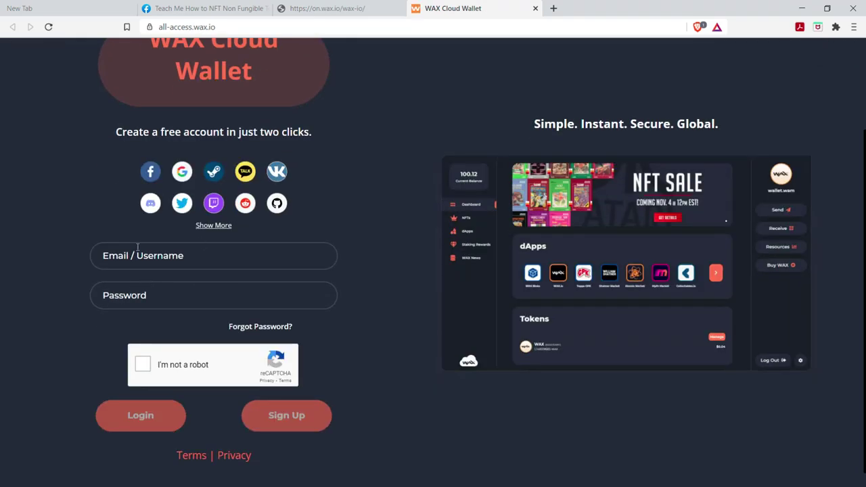
{"action": "left_click", "coordinate": [149, 299]}
{"action": "left_click", "coordinate": [134, 256]}
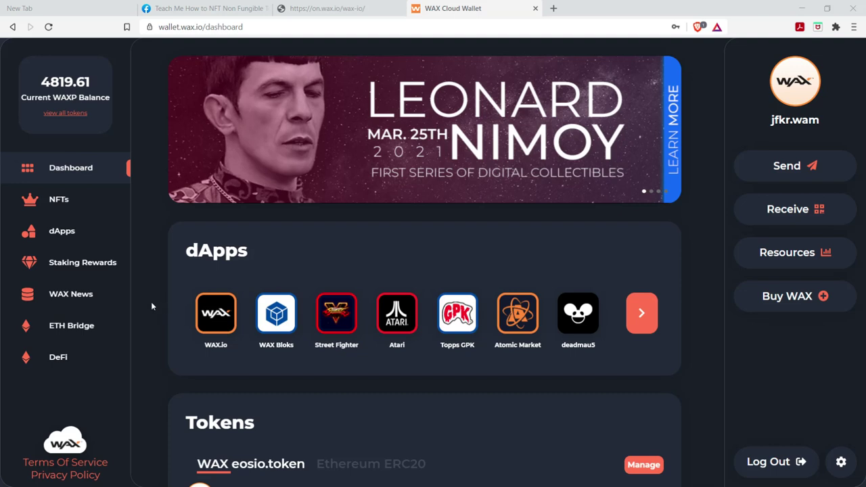
Highlight the wallet's account name and look through the NFT inventory.
{"action": "triple_click", "coordinate": [792, 124]}
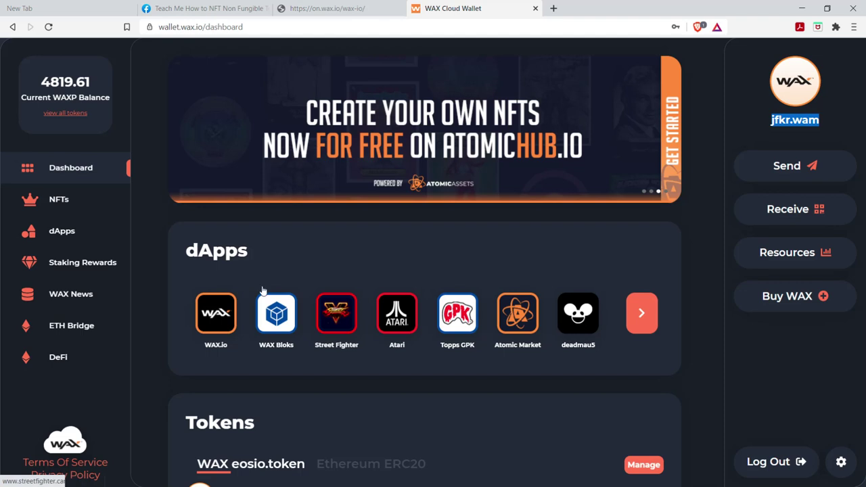
{"action": "left_click", "coordinate": [63, 207]}
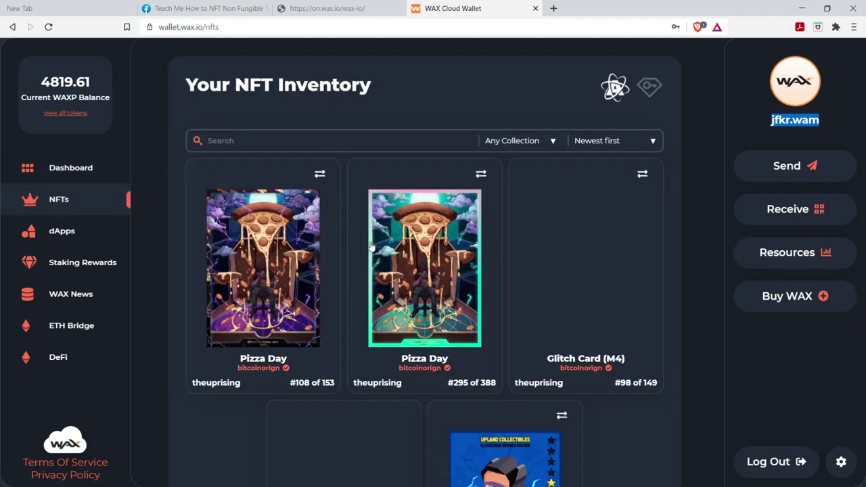
{"action": "scroll", "coordinate": [248, 307], "scroll_direction": "down", "scroll_amount": 1}
Browse the wallet's full dApps directory, taking a look at the Topps GPK site along the way.
{"action": "left_click", "coordinate": [62, 242]}
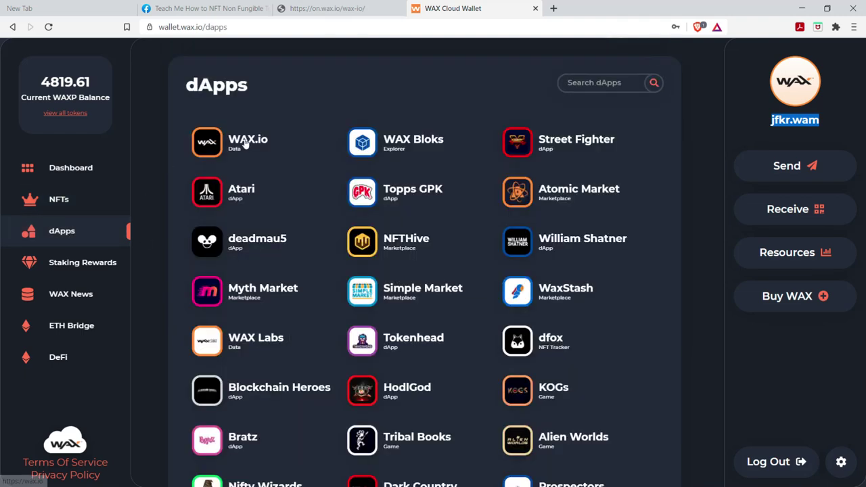
{"action": "scroll", "coordinate": [552, 285], "scroll_direction": "down", "scroll_amount": 1}
{"action": "scroll", "coordinate": [544, 213], "scroll_direction": "up", "scroll_amount": 1}
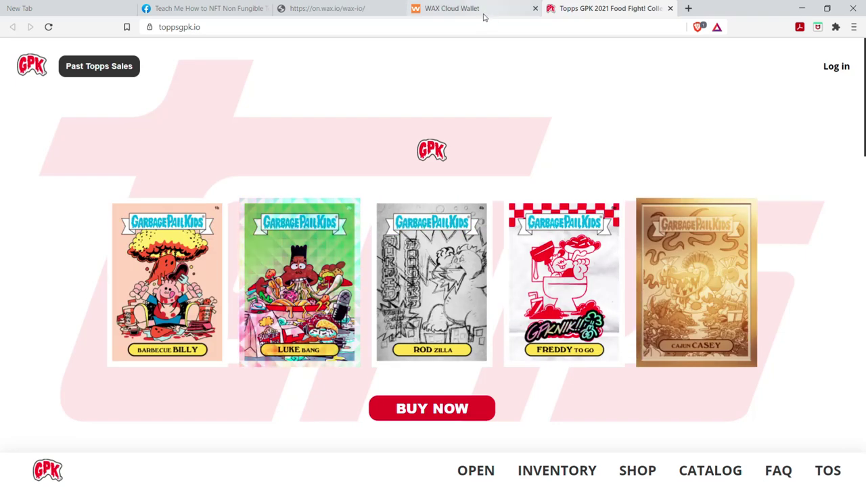
{"action": "left_click", "coordinate": [484, 18]}
{"action": "scroll", "coordinate": [235, 345], "scroll_direction": "down", "scroll_amount": 3}
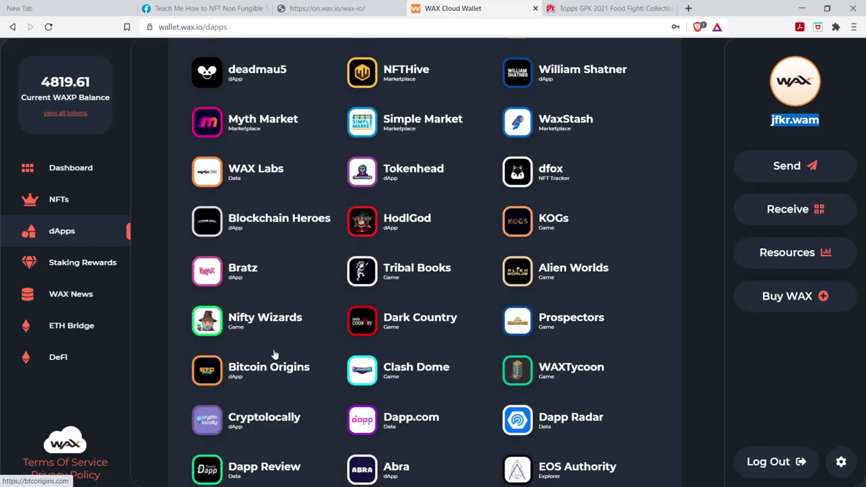
{"action": "scroll", "coordinate": [302, 340], "scroll_direction": "down", "scroll_amount": 2}
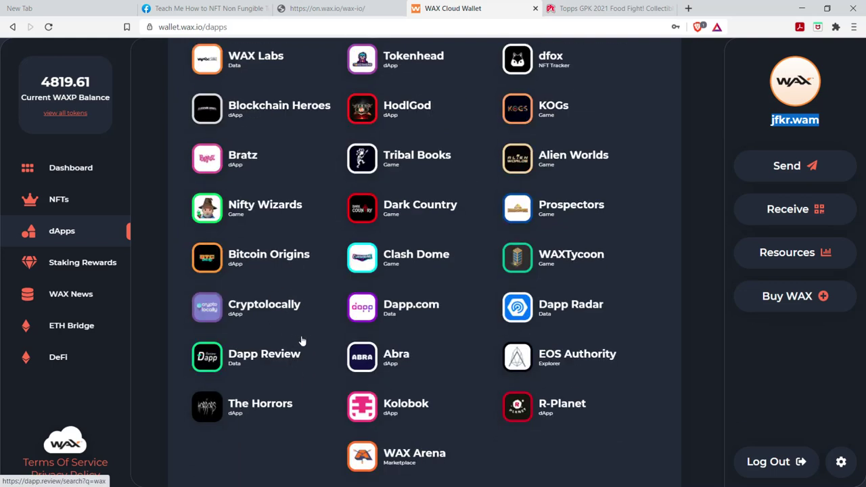
{"action": "scroll", "coordinate": [357, 346], "scroll_direction": "down", "scroll_amount": 1}
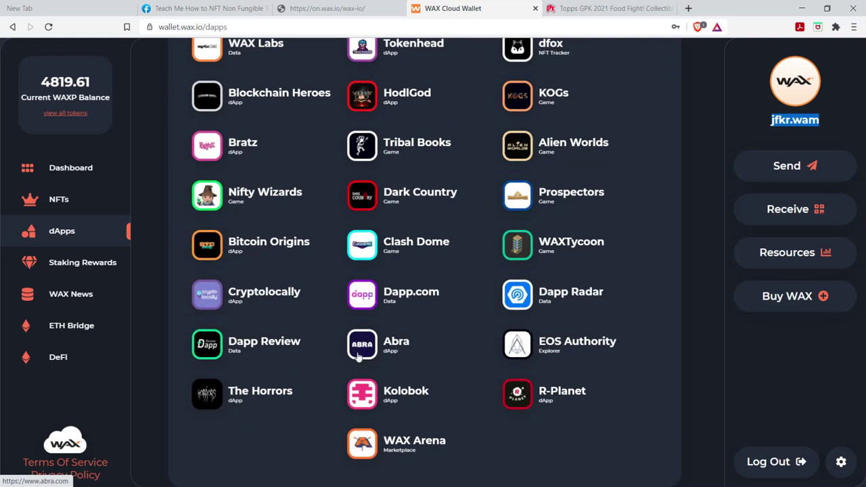
{"action": "scroll", "coordinate": [349, 365], "scroll_direction": "up", "scroll_amount": 5}
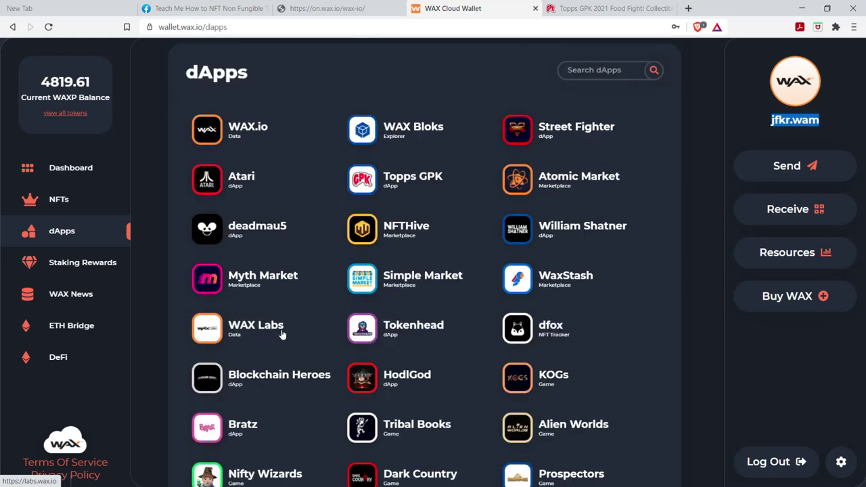
Return to the wallet dashboard and review the merchant options for buying WAX, leaving without a purchase.
{"action": "left_click", "coordinate": [85, 168]}
{"action": "scroll", "coordinate": [427, 316], "scroll_direction": "down", "scroll_amount": 1}
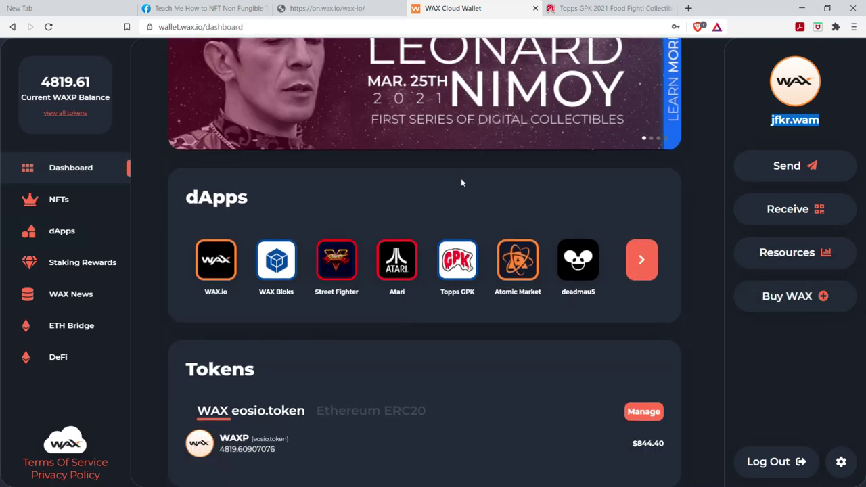
{"action": "left_click", "coordinate": [792, 300]}
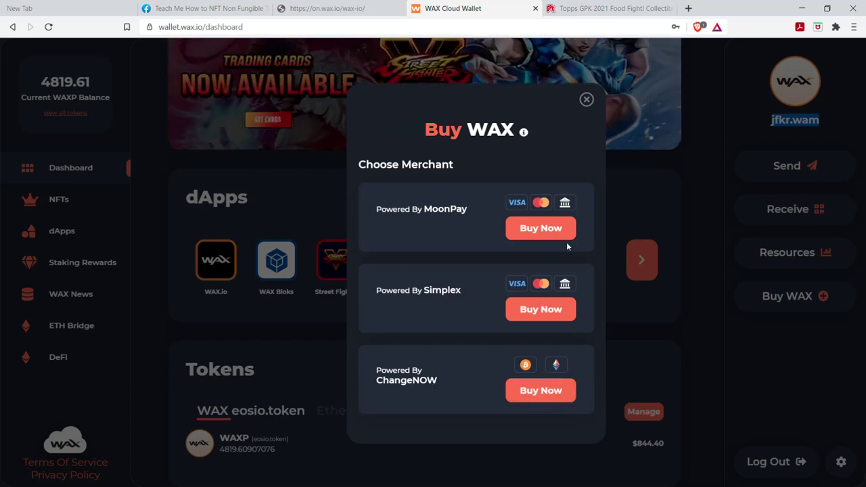
{"action": "left_click", "coordinate": [587, 100]}
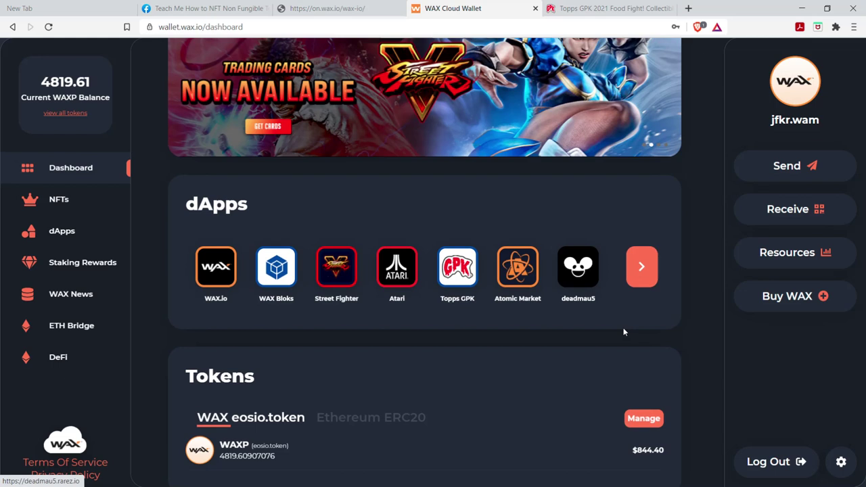
Open the AtomicHub NFT Creator from the dashboard banner, log in with WAX Cloud Wallet and view My Collections.
{"action": "scroll", "coordinate": [623, 328], "scroll_direction": "up", "scroll_amount": 1}
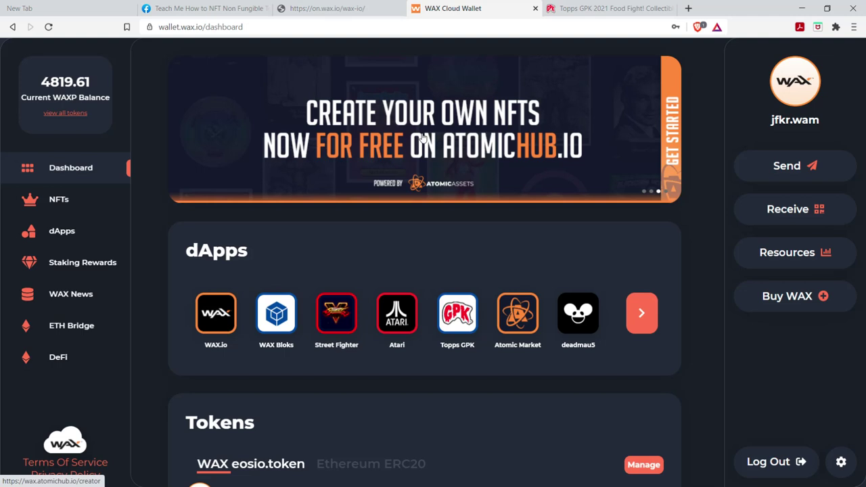
{"action": "left_click", "coordinate": [445, 165]}
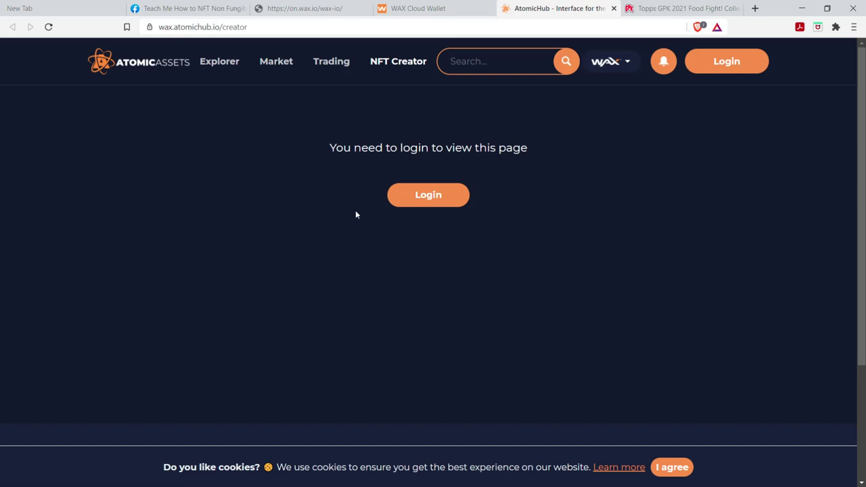
{"action": "left_click", "coordinate": [429, 203]}
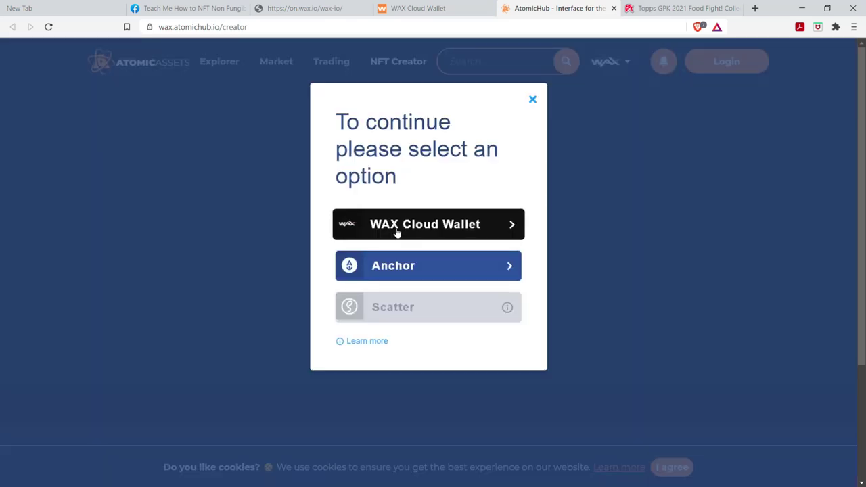
{"action": "left_click", "coordinate": [414, 229]}
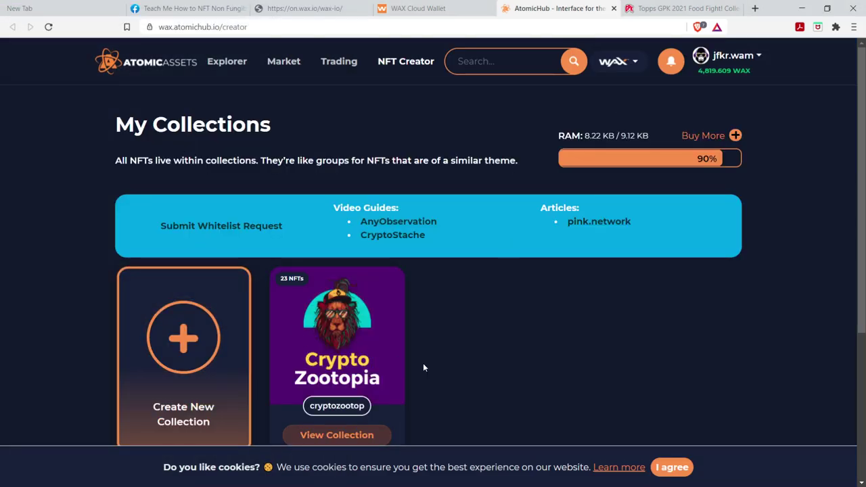
{"action": "scroll", "coordinate": [413, 362], "scroll_direction": "down", "scroll_amount": 2}
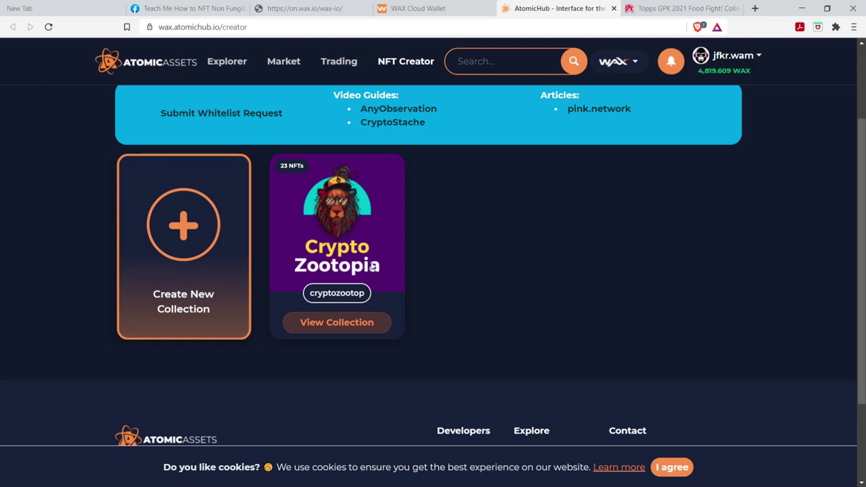
{"action": "scroll", "coordinate": [373, 267], "scroll_direction": "up", "scroll_amount": 2}
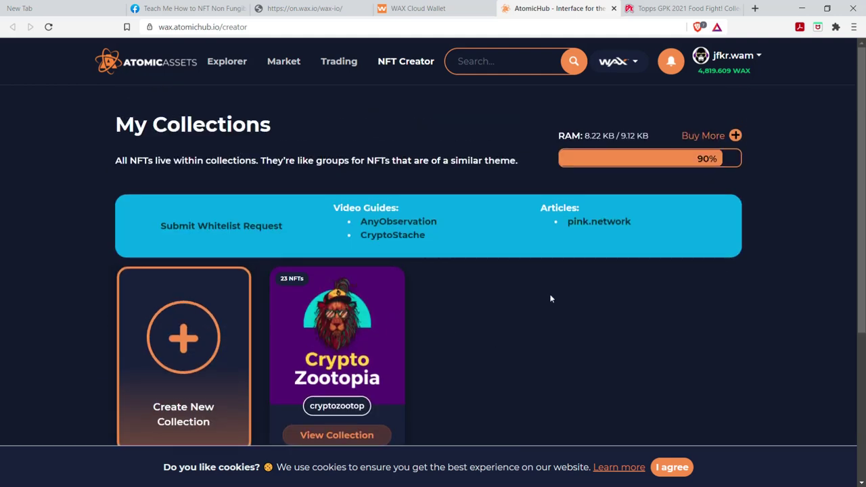
Browse the new listings and newly created assets on the AtomicHub home page, and return to the Facebook group page.
{"action": "left_click", "coordinate": [160, 67]}
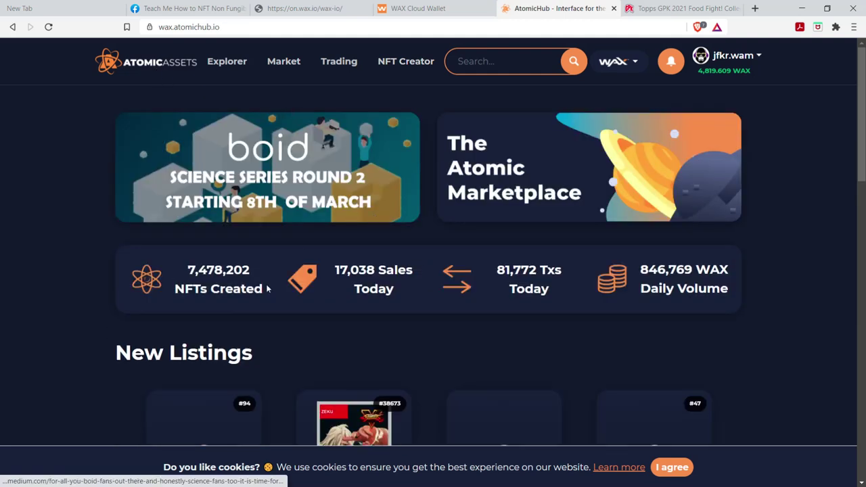
{"action": "scroll", "coordinate": [308, 352], "scroll_direction": "down", "scroll_amount": 2}
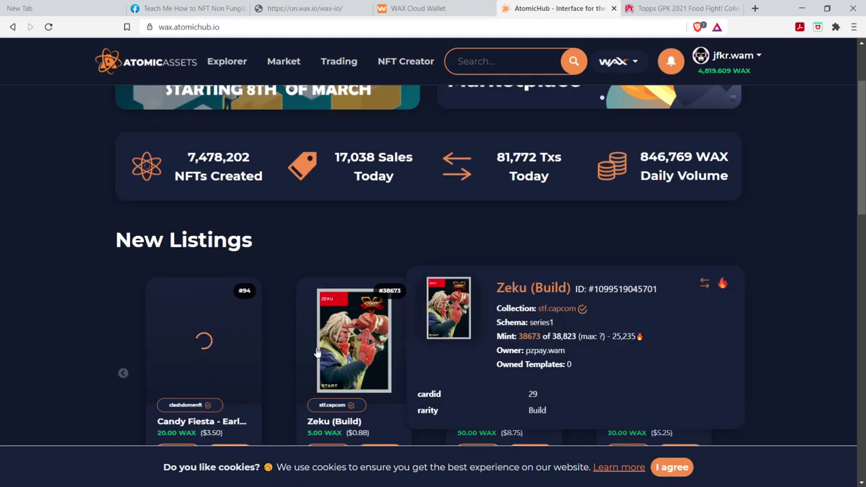
{"action": "scroll", "coordinate": [310, 270], "scroll_direction": "up", "scroll_amount": 2}
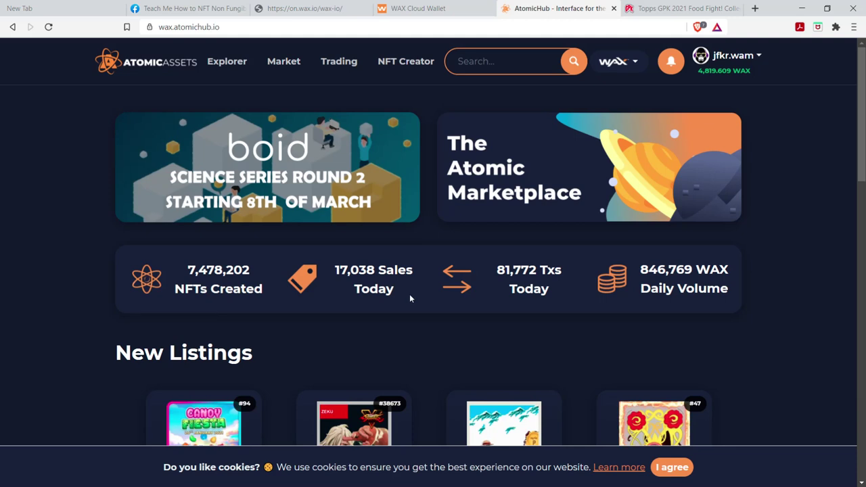
{"action": "scroll", "coordinate": [410, 297], "scroll_direction": "down", "scroll_amount": 5}
{"action": "scroll", "coordinate": [406, 301], "scroll_direction": "down", "scroll_amount": 2}
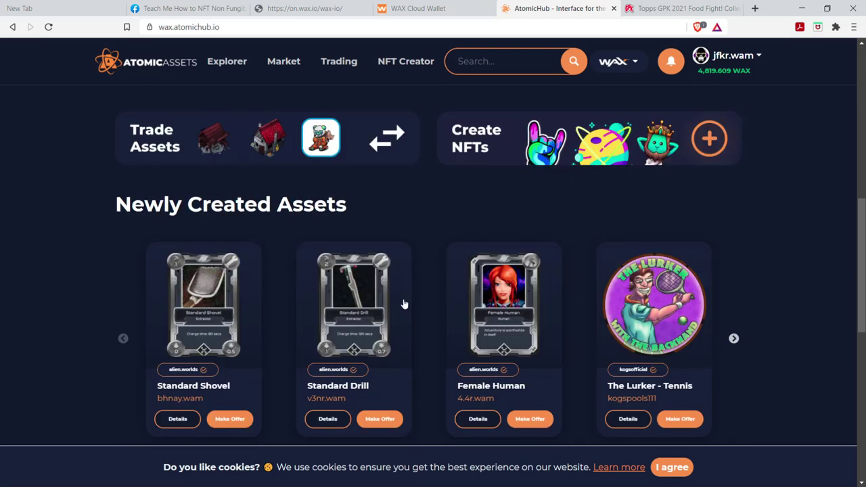
{"action": "scroll", "coordinate": [396, 318], "scroll_direction": "up", "scroll_amount": 7}
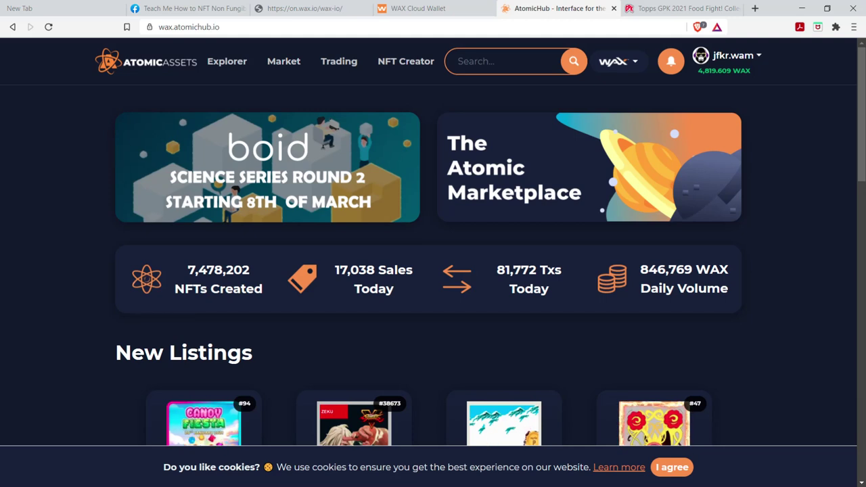
{"action": "left_click", "coordinate": [207, 8]}
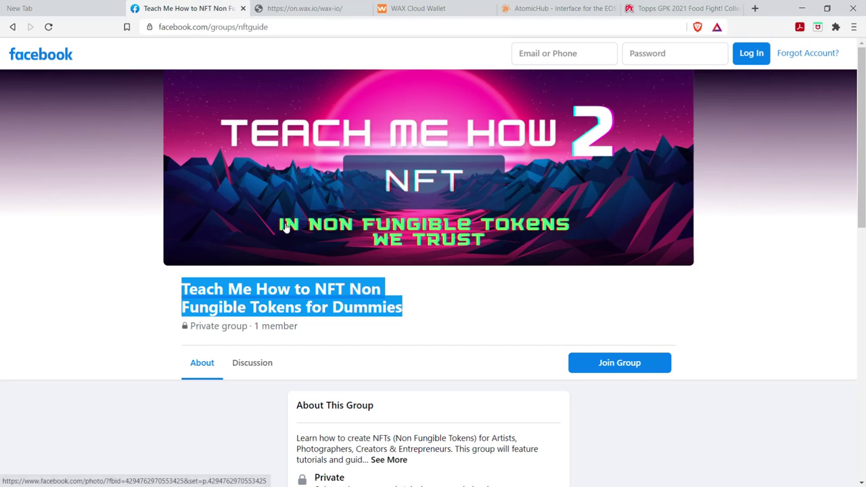